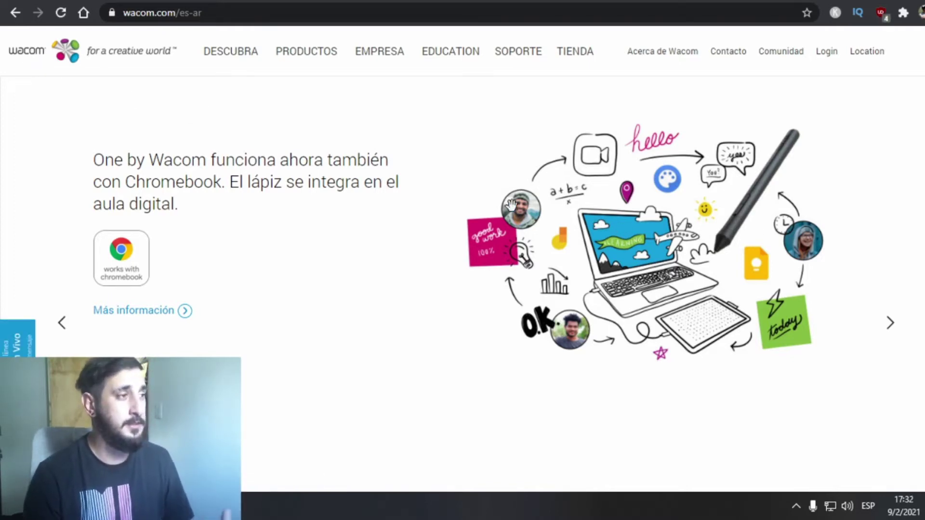
- Open the Wacom Intuos page from PRODUCTOS and scroll down to the Funciones section
click(316, 62)
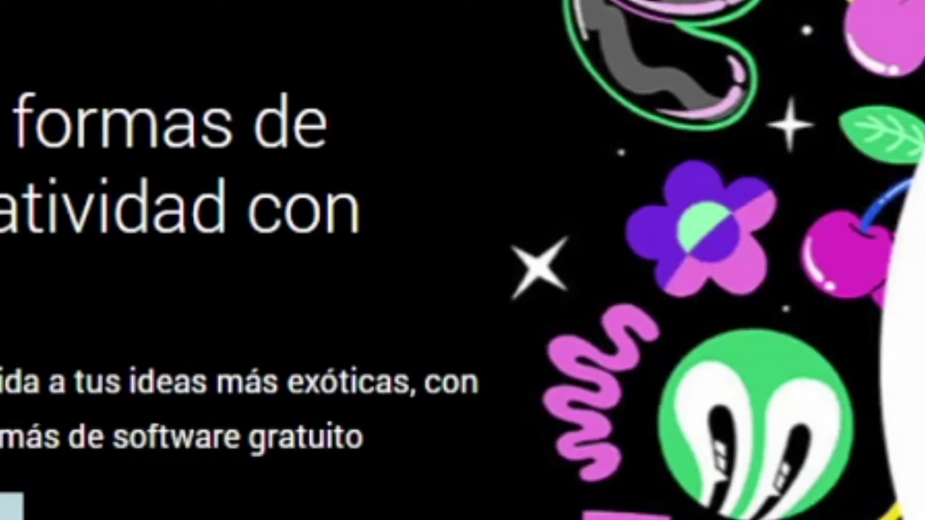
scroll(496, 325, down, 3)
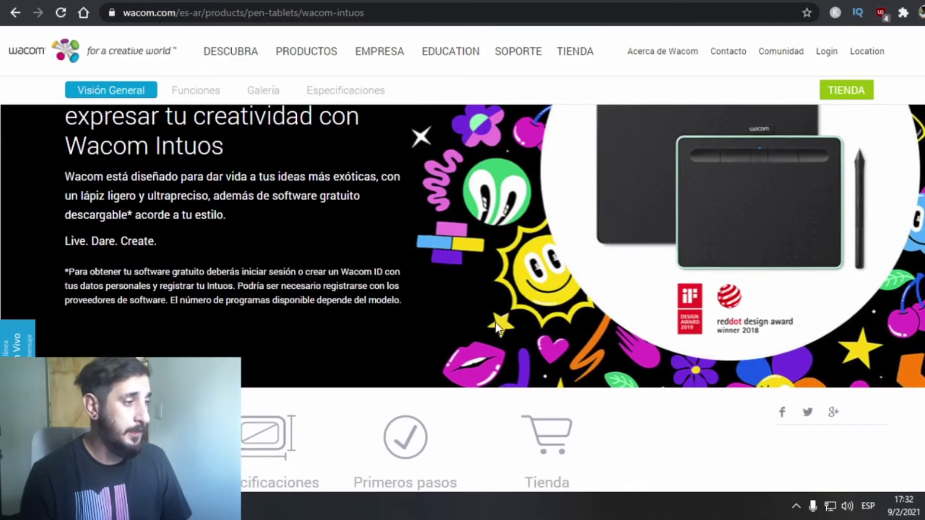
scroll(496, 325, down, 4)
scroll(496, 320, down, 1)
scroll(495, 318, down, 5)
scroll(494, 320, down, 5)
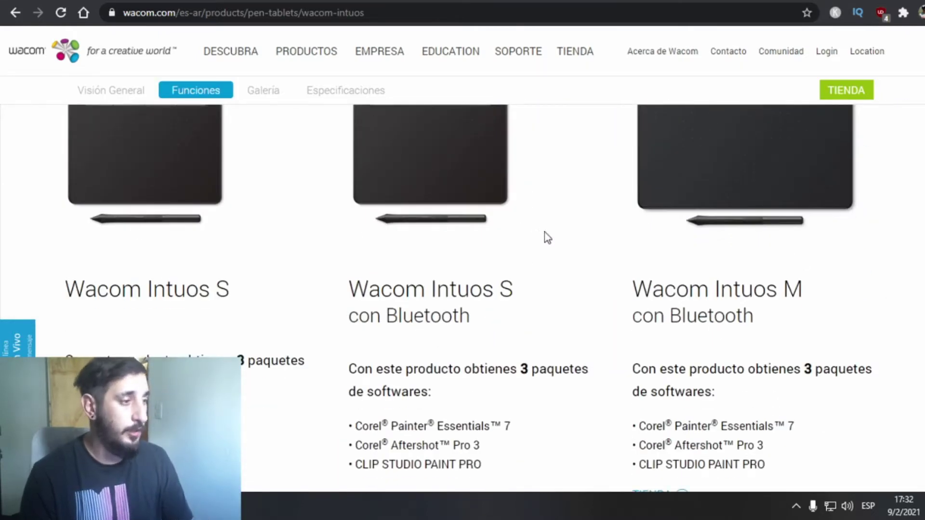
scroll(594, 256, down, 3)
scroll(593, 257, down, 4)
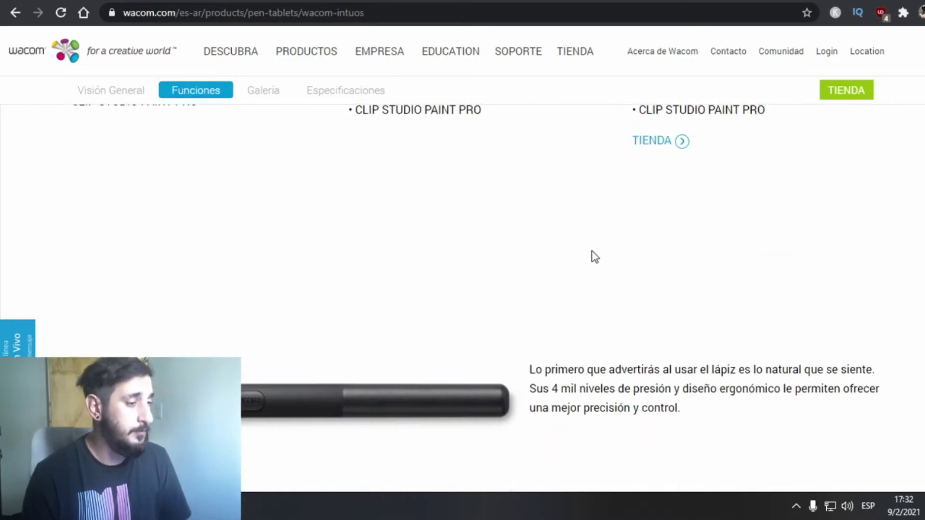
scroll(594, 257, up, 6)
scroll(594, 257, up, 3)
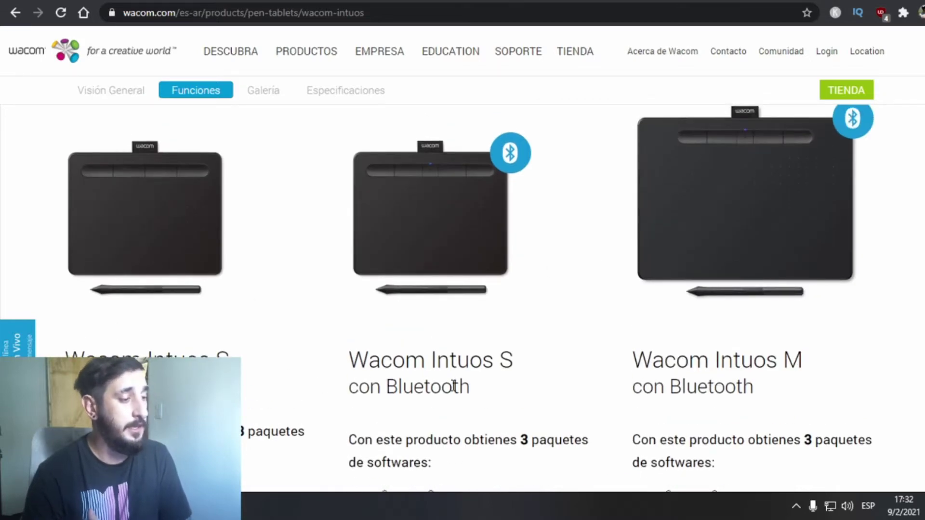
scroll(694, 404, down, 1)
scroll(463, 351, down, 1)
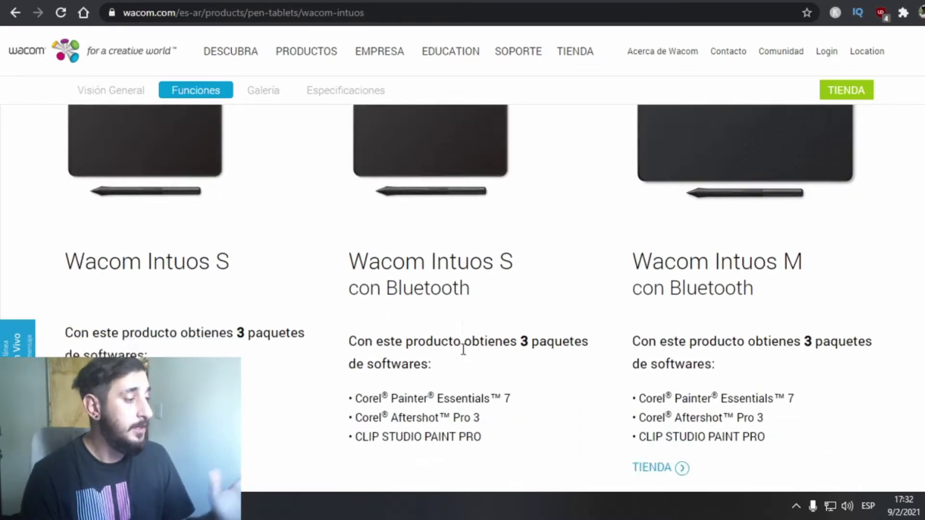
scroll(463, 351, down, 2)
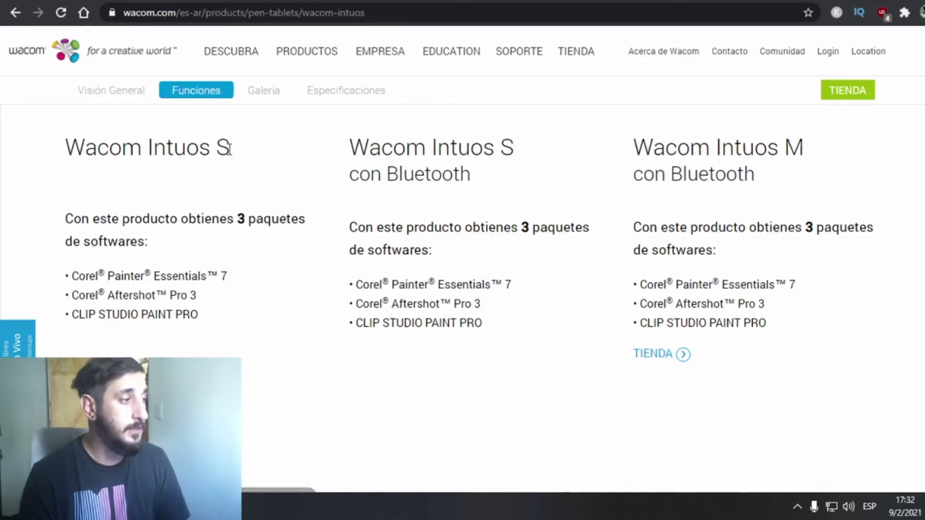
- Highlight the Intuos S title, the three-software sentence, CLIP STUDIO PAINT PRO and Corel Painter Essentials 7
drag(230, 149, 51, 155)
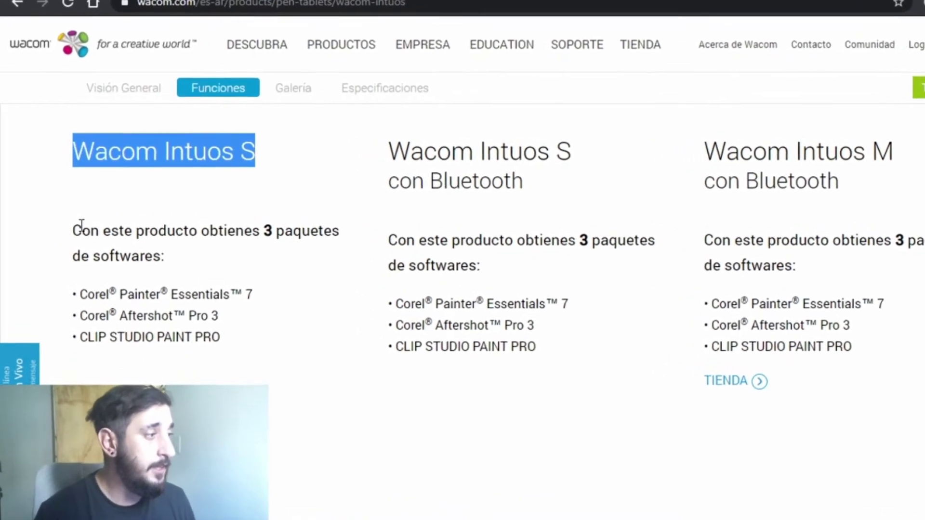
drag(72, 227, 329, 267)
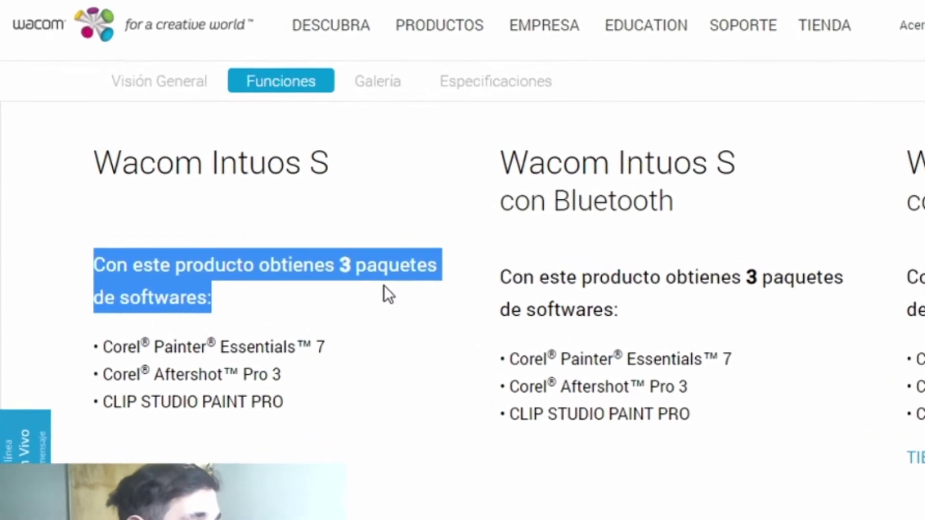
drag(71, 314, 198, 318)
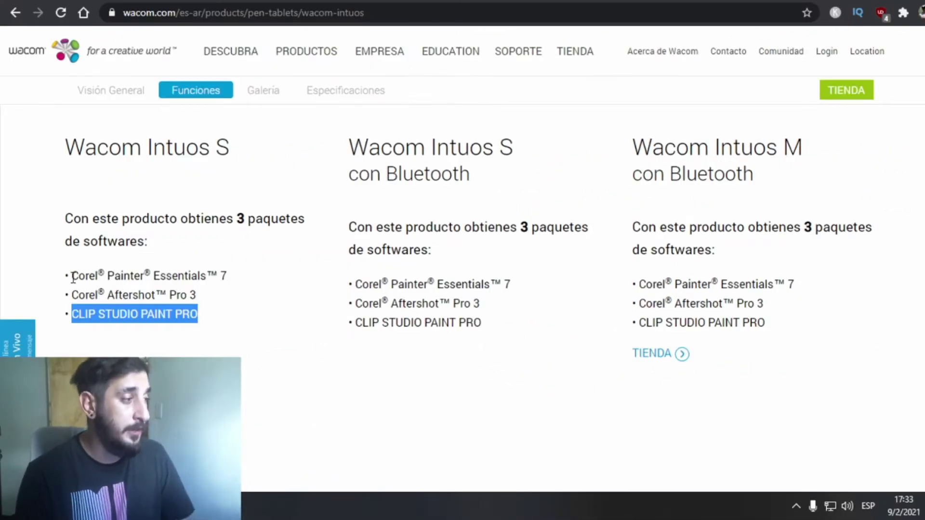
drag(73, 277, 261, 284)
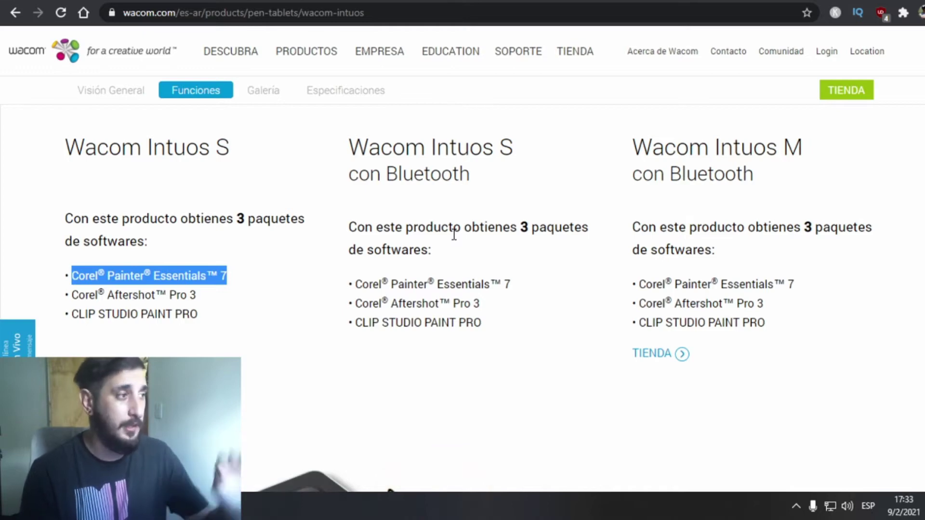
- Back at the overview, highlight the Video, Especificaciones, Primeros pasos and Tienda shortcuts, then clear it
scroll(221, 270, up, 5)
scroll(272, 283, up, 5)
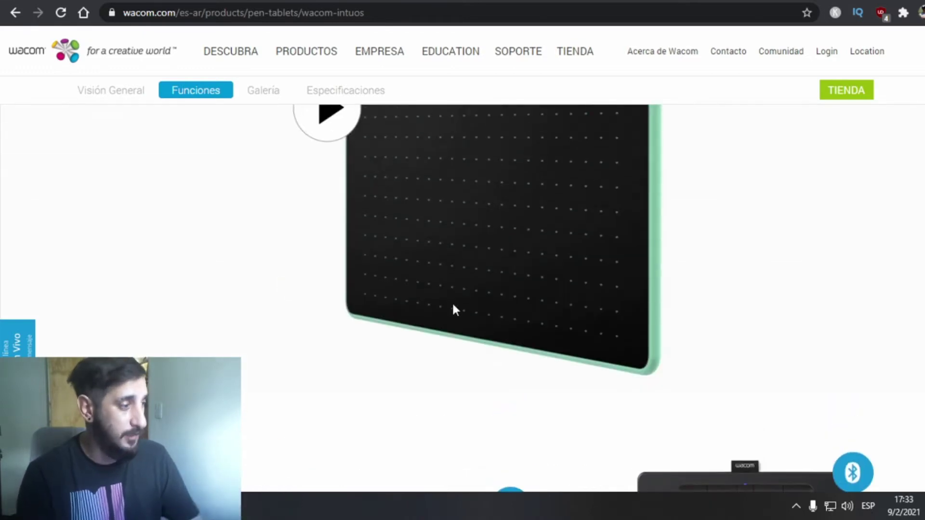
scroll(413, 279, up, 5)
scroll(414, 279, up, 3)
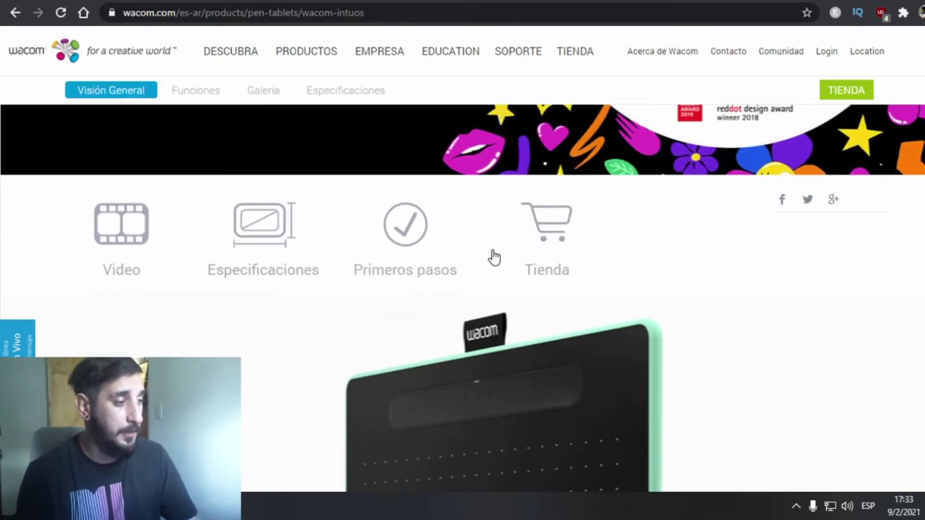
drag(56, 227, 737, 270)
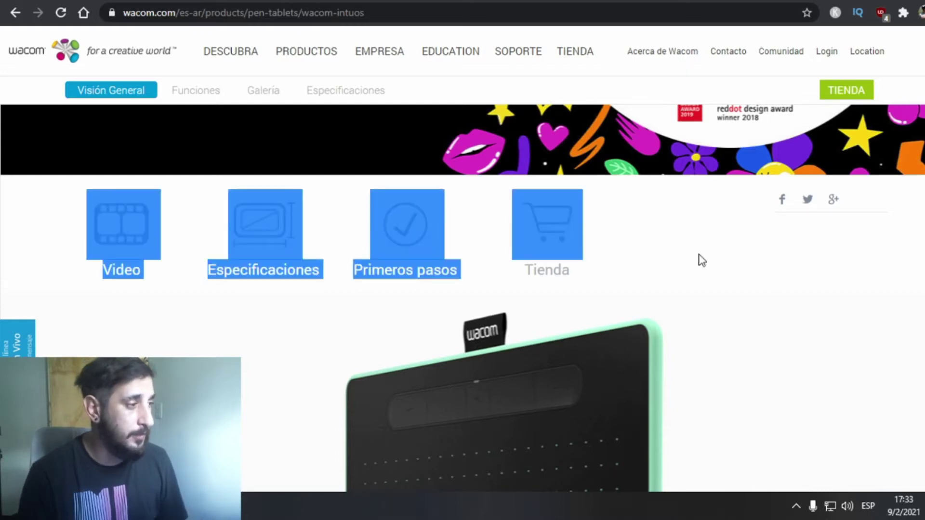
click(230, 279)
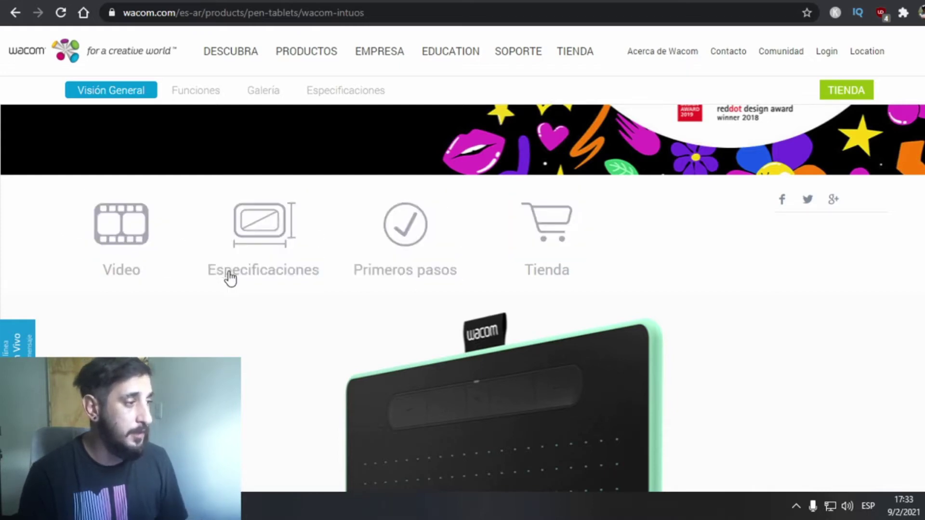
- Open Primeros pasos, scroll to the Paso 1–3 setup steps and highlight the setup instruction
click(410, 233)
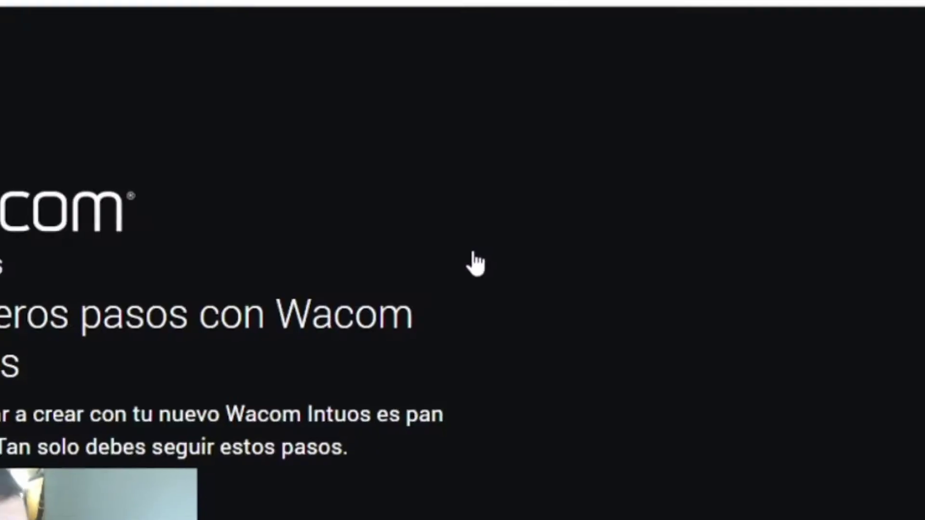
scroll(409, 231, down, 5)
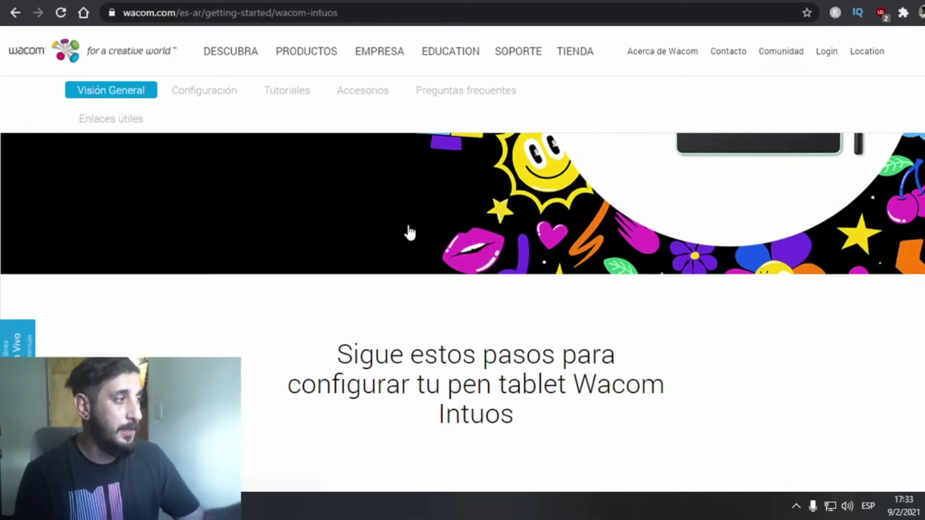
scroll(407, 233, down, 3)
scroll(407, 232, down, 3)
scroll(407, 233, down, 5)
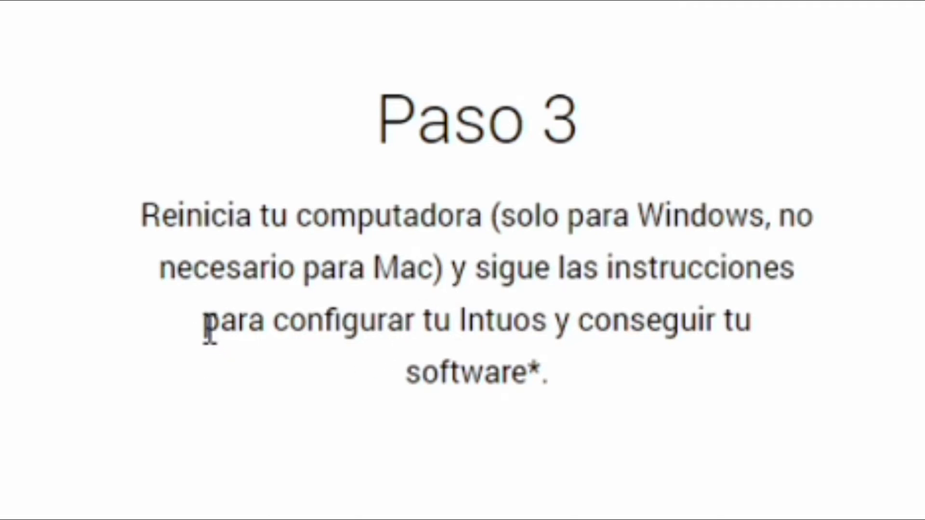
drag(209, 327, 773, 356)
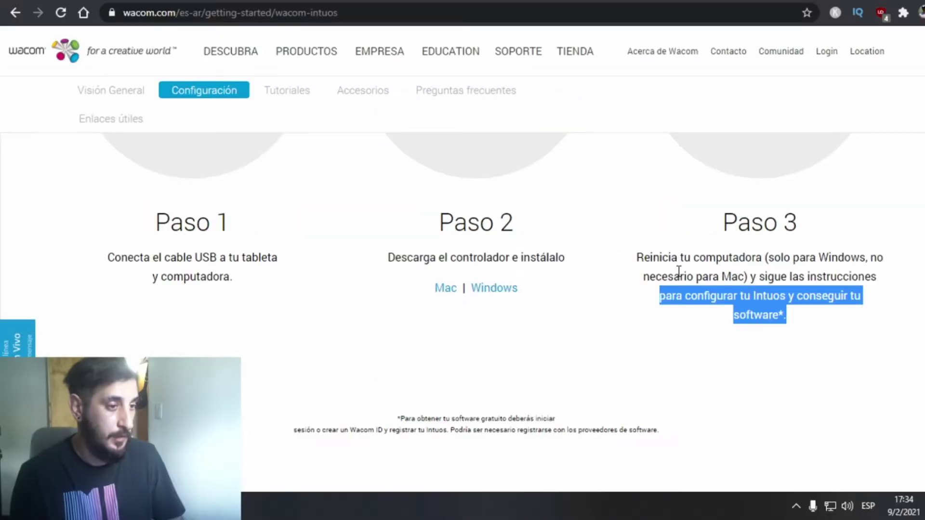
click(287, 252)
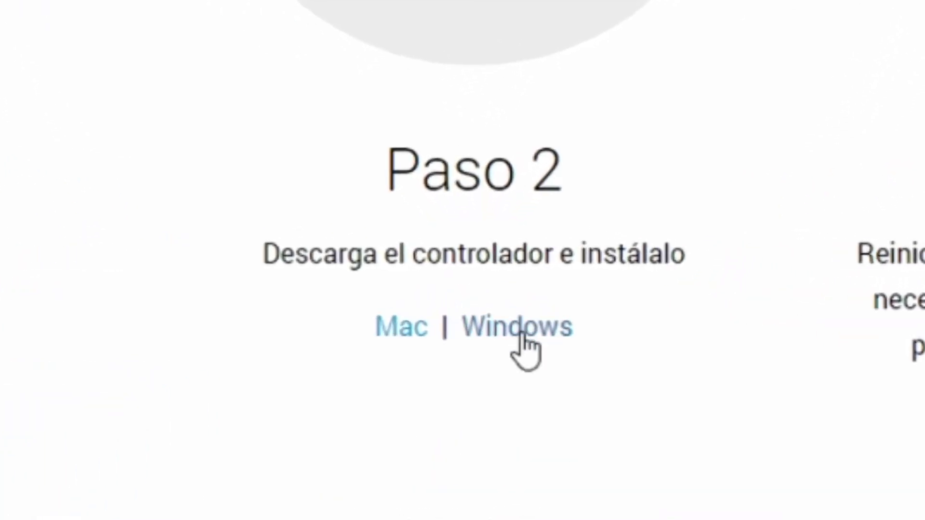
- Download the Windows driver WacomTablet_6.3.41-1 and save it to Descargas
click(521, 335)
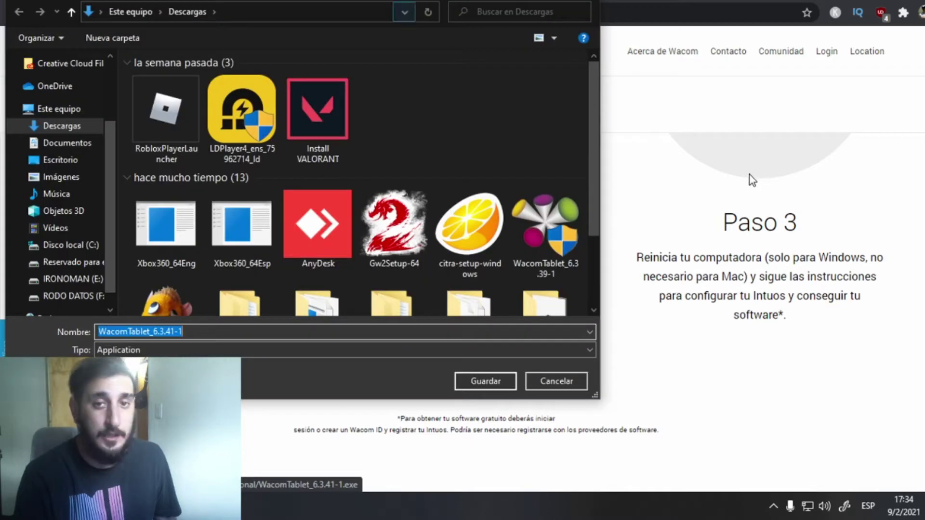
click(460, 381)
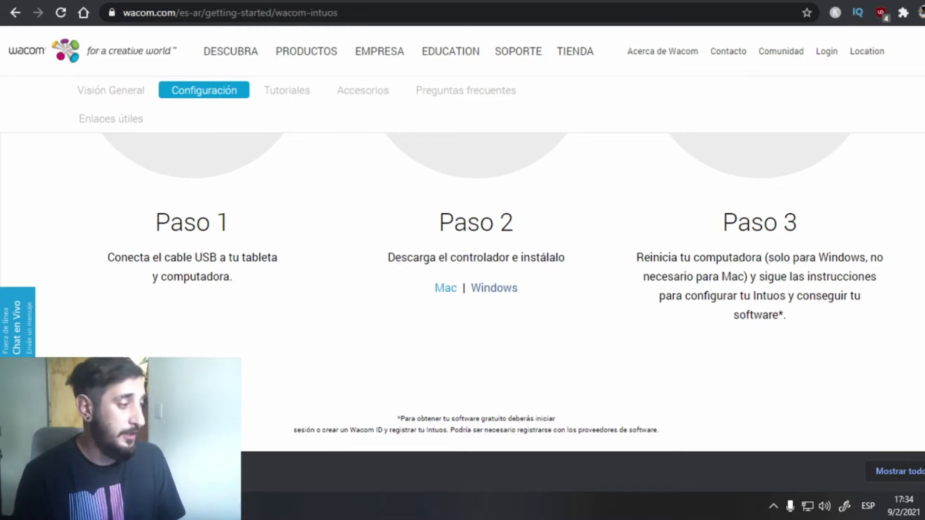
- Search 'wacom' in the Start menu and launch Wacom Desktop Center
key(super)
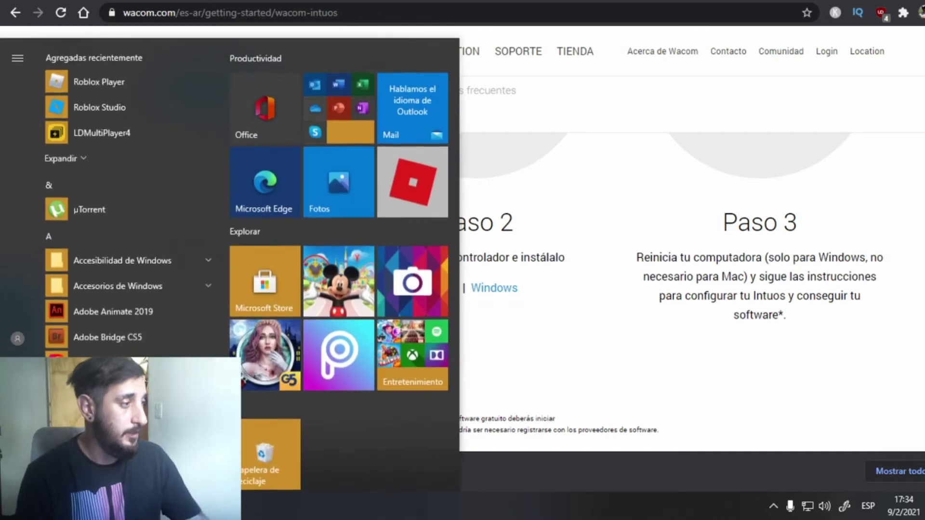
text(wacom)
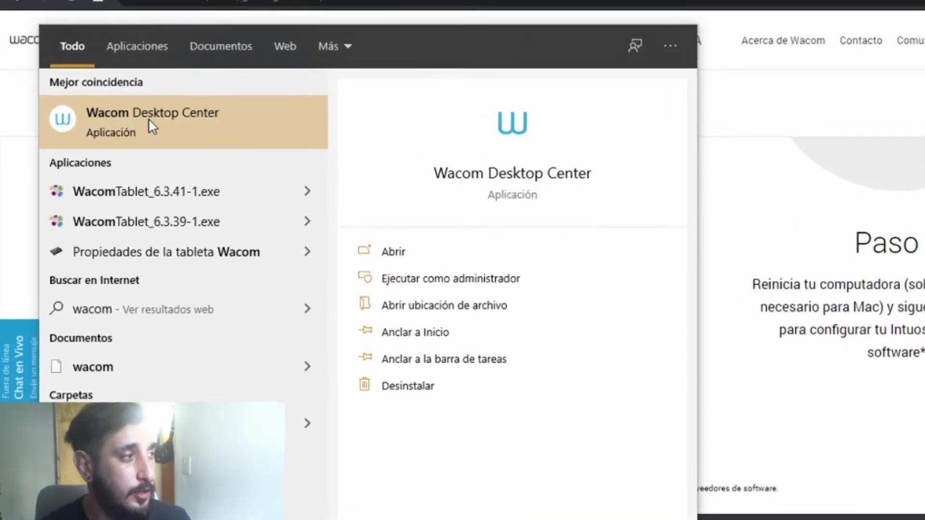
click(249, 133)
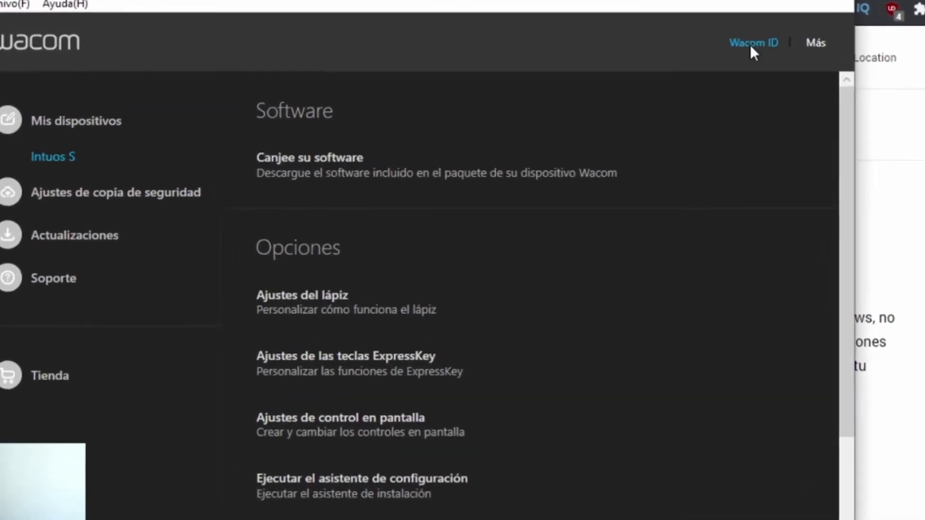
- Open account.wacom.com in the browser via the Wacom ID link
click(686, 58)
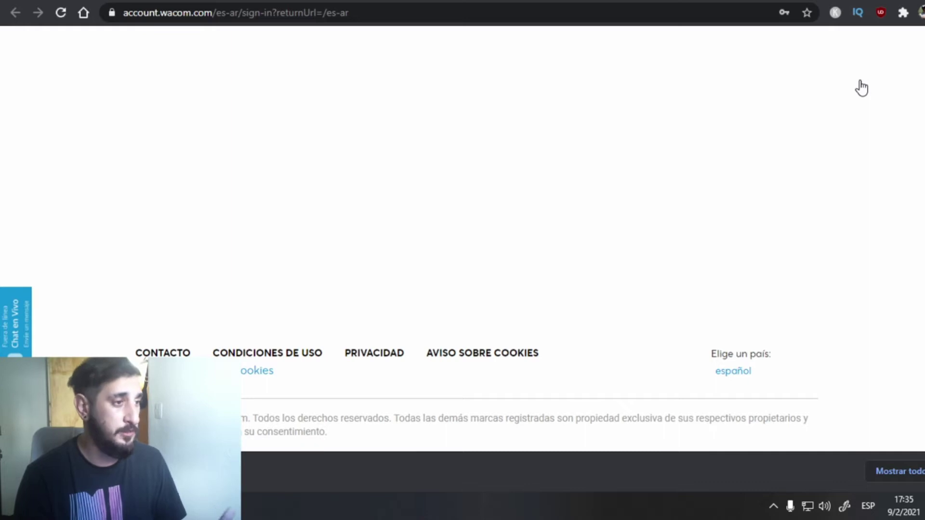
- Sign in to Wacom ID with Google, picking the Google account in the popup
scroll(488, 122, down, 3)
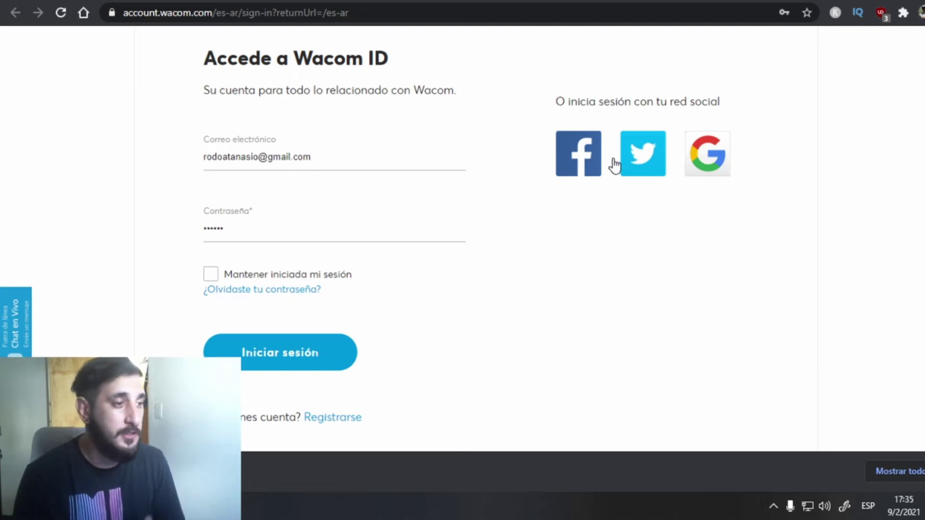
click(700, 151)
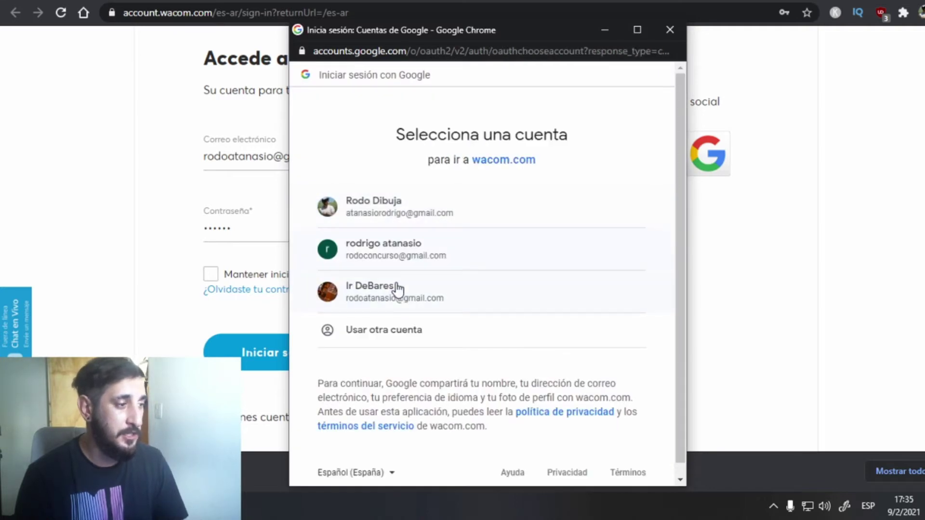
click(392, 289)
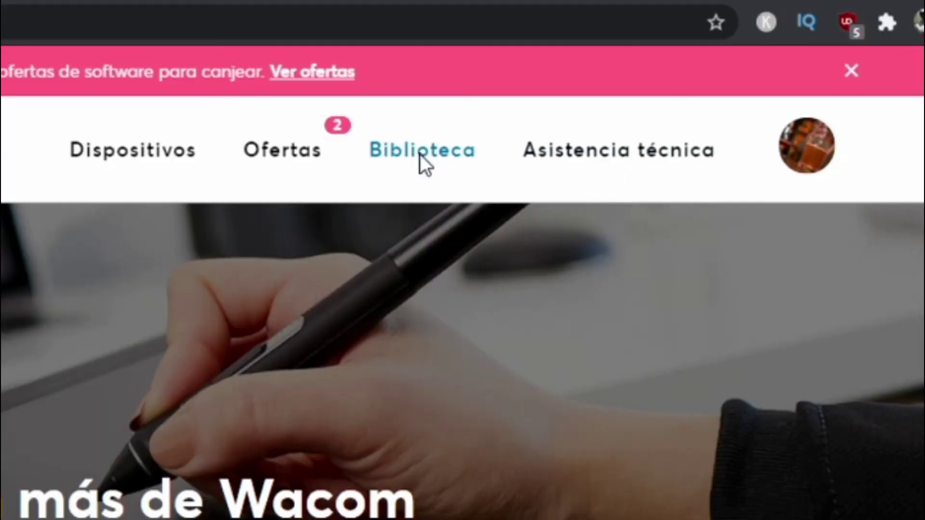
- Go via Biblioteca and Ofertas to the Intuos S (2018) offers, showing Painter Essentials 7
click(421, 159)
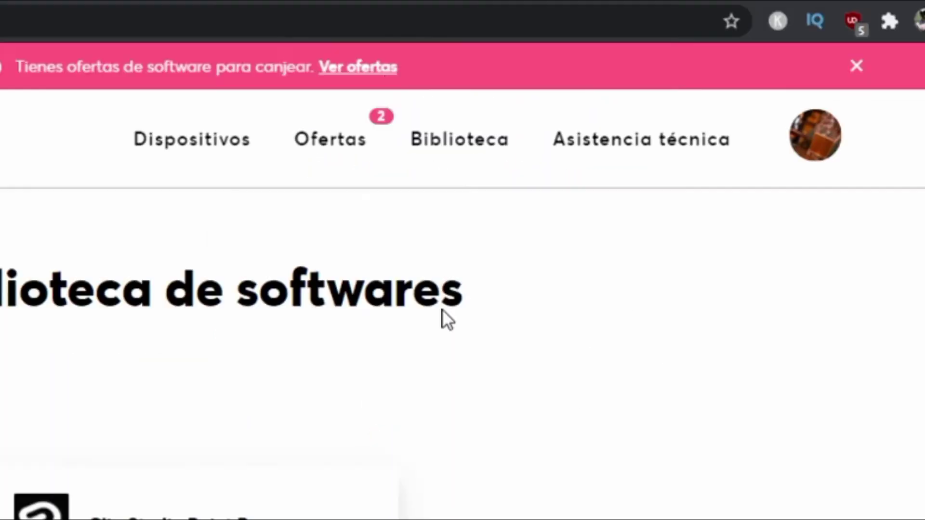
click(343, 145)
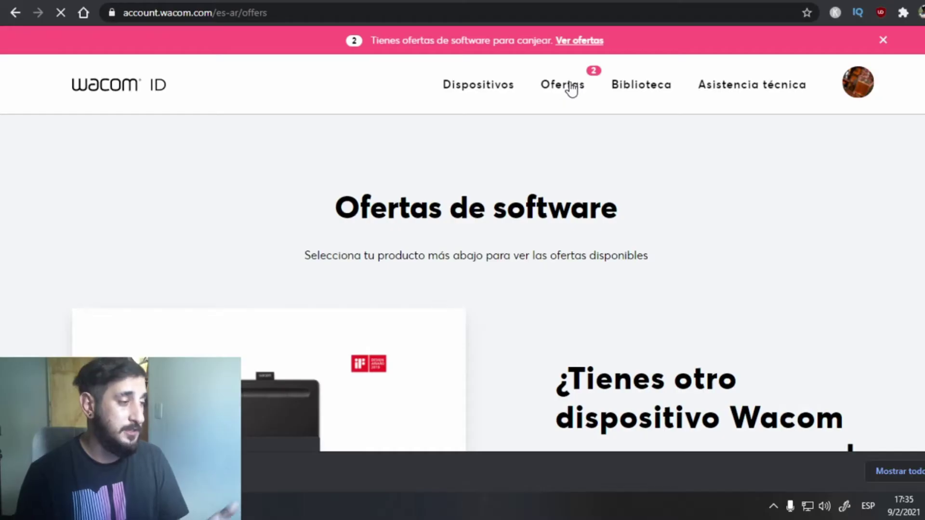
scroll(578, 284, down, 5)
scroll(578, 284, down, 3)
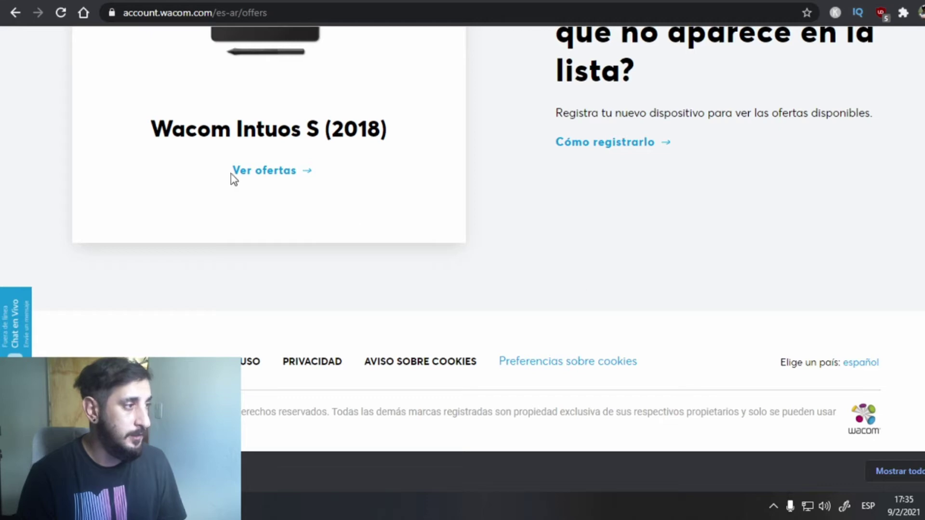
scroll(231, 177, up, 1)
scroll(194, 276, up, 2)
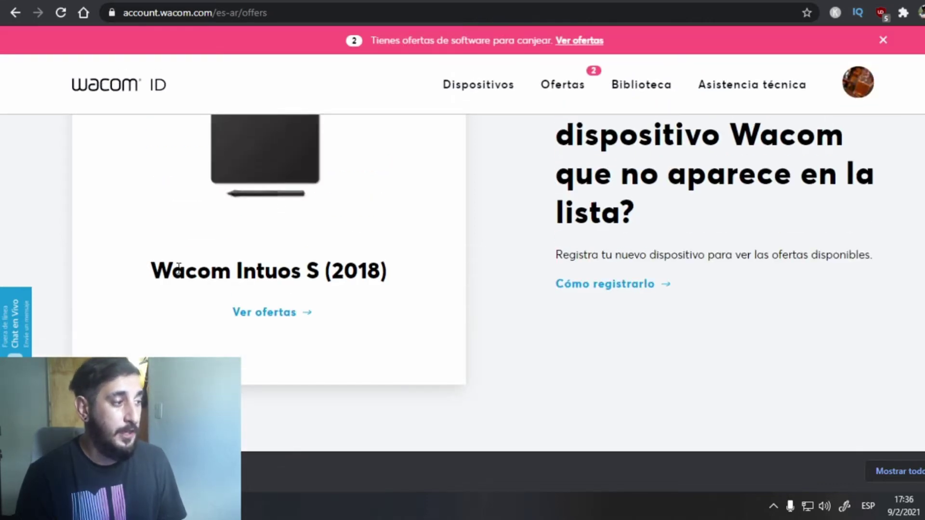
click(257, 316)
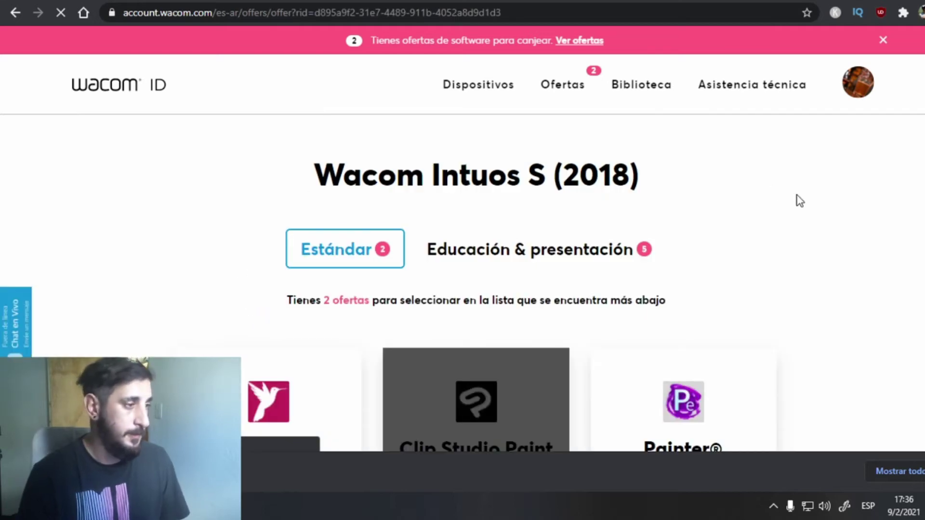
scroll(790, 208, down, 2)
scroll(784, 212, down, 2)
scroll(784, 217, down, 1)
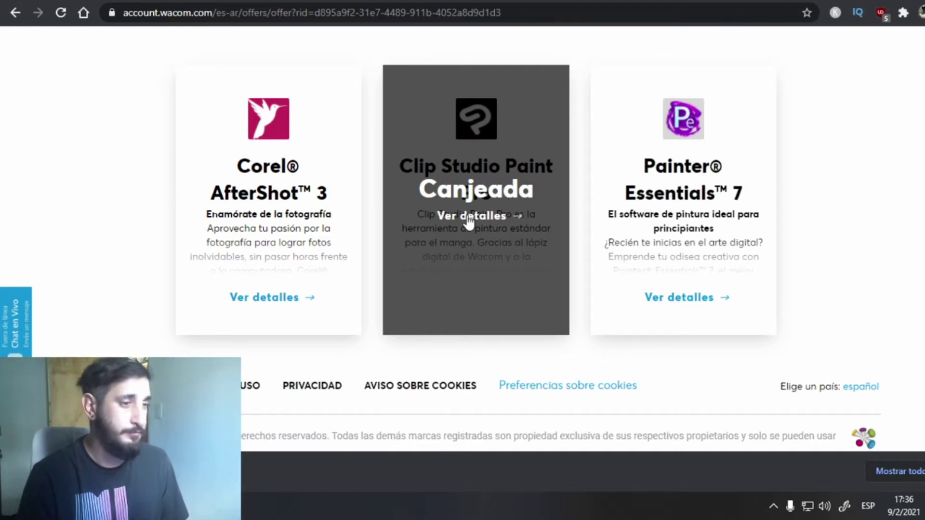
- Redeem Painter Essentials 7 for Windows and start downloading its installer
click(687, 305)
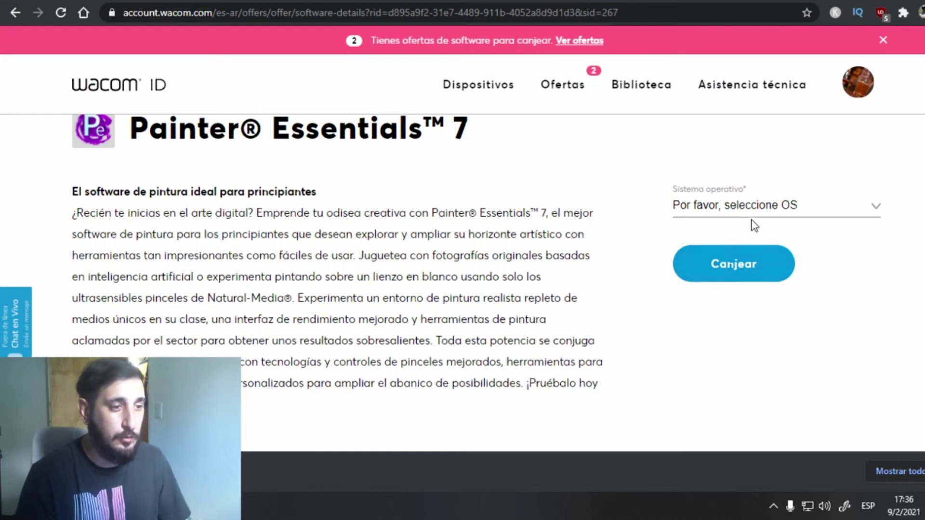
click(790, 208)
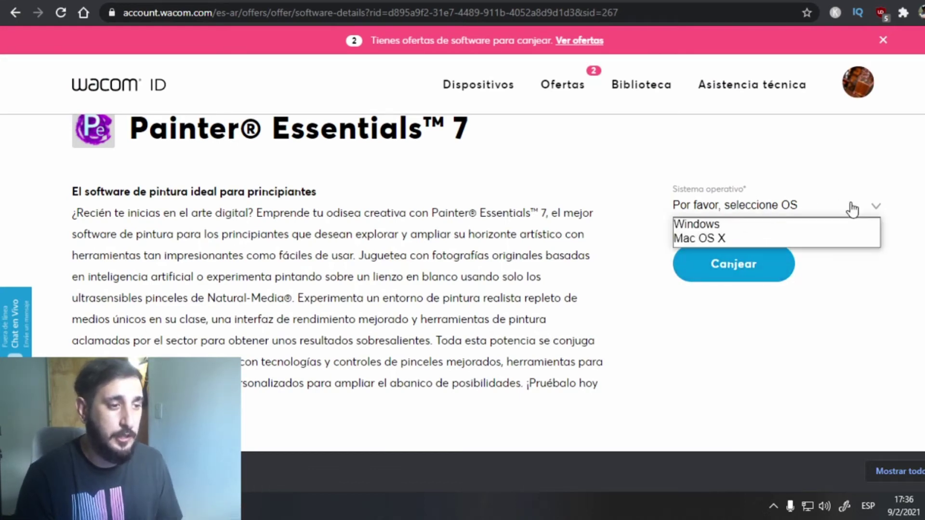
click(727, 222)
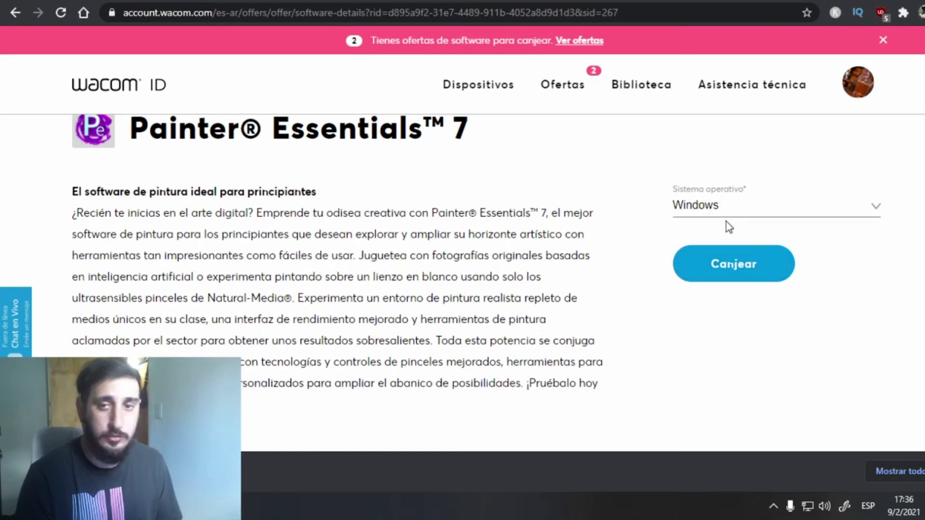
click(733, 283)
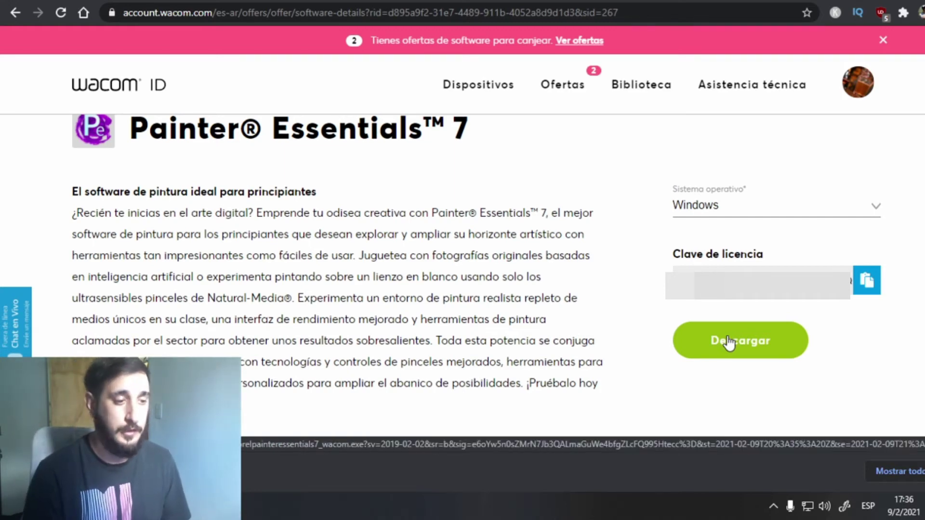
click(729, 343)
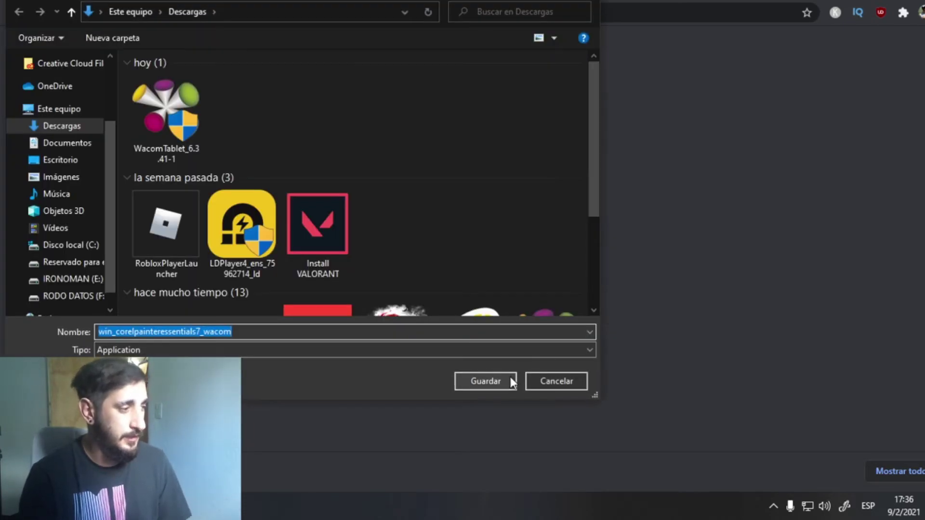
- Save win_corelpainteressentials7_wacom into the Descargas folder
click(503, 383)
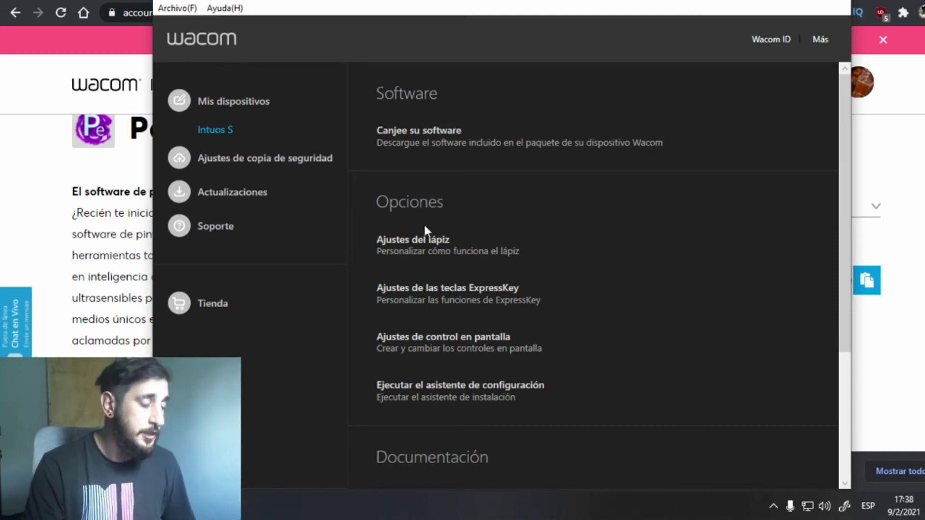
- Open Ajustes del lápiz to bring up Propiedades de la tableta Wacom
scroll(430, 237, down, 1)
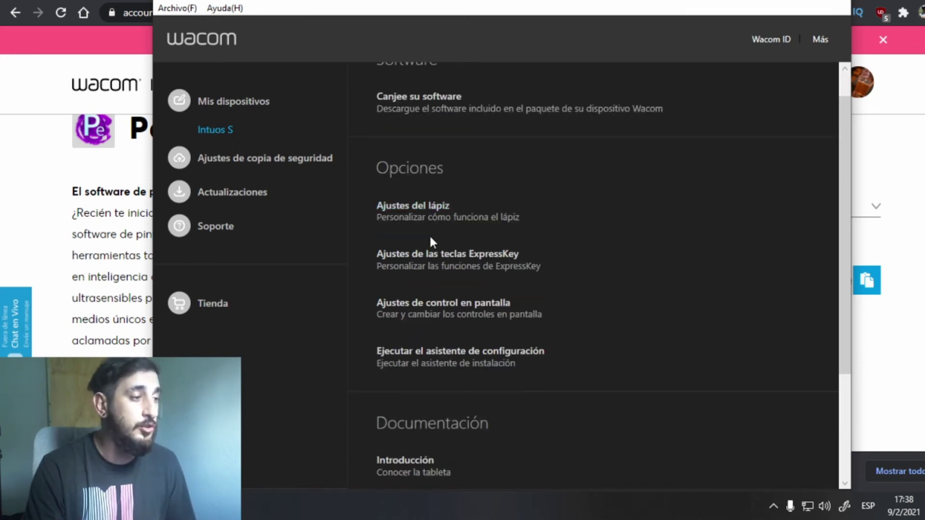
click(409, 207)
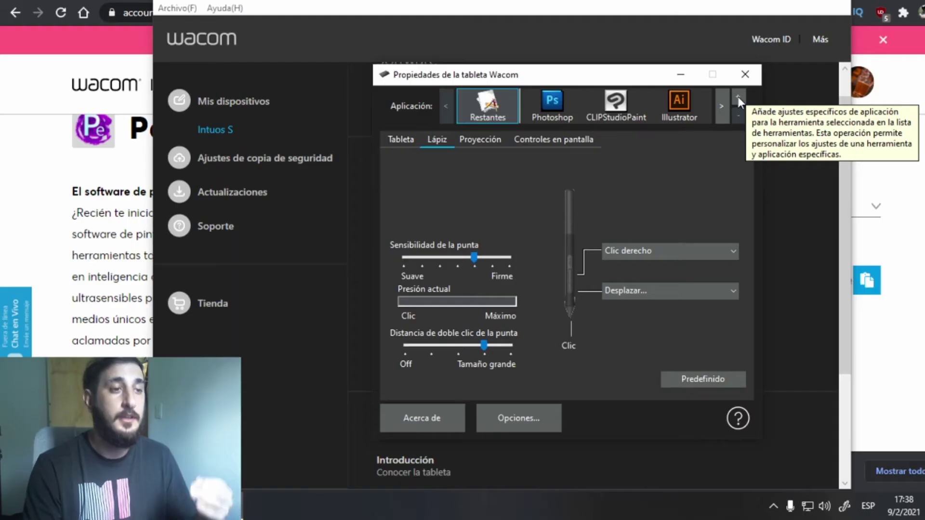
- Add Photoshop as a custom application in the Aplicación list
click(737, 99)
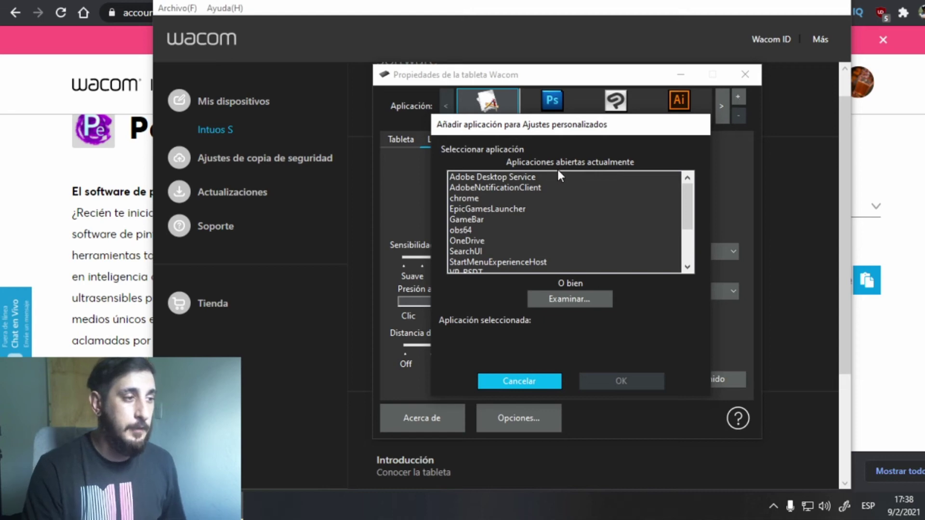
click(502, 383)
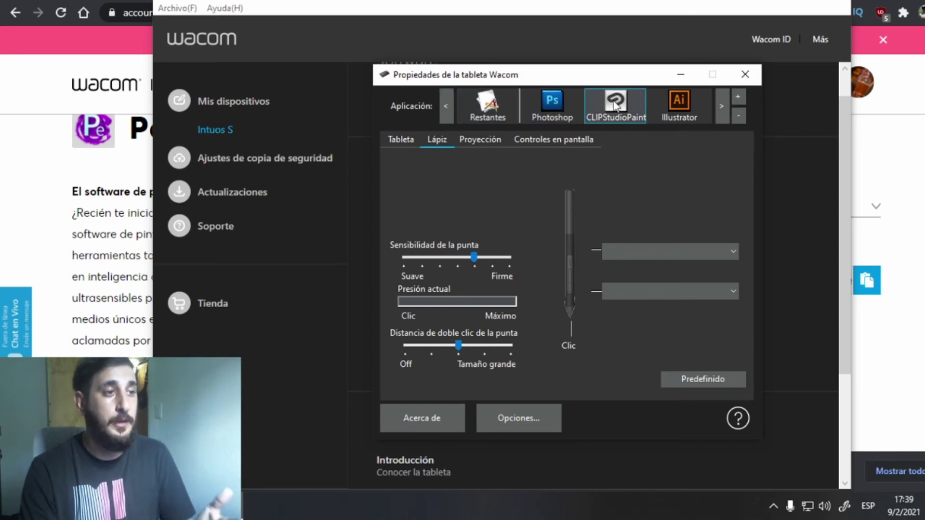
click(721, 105)
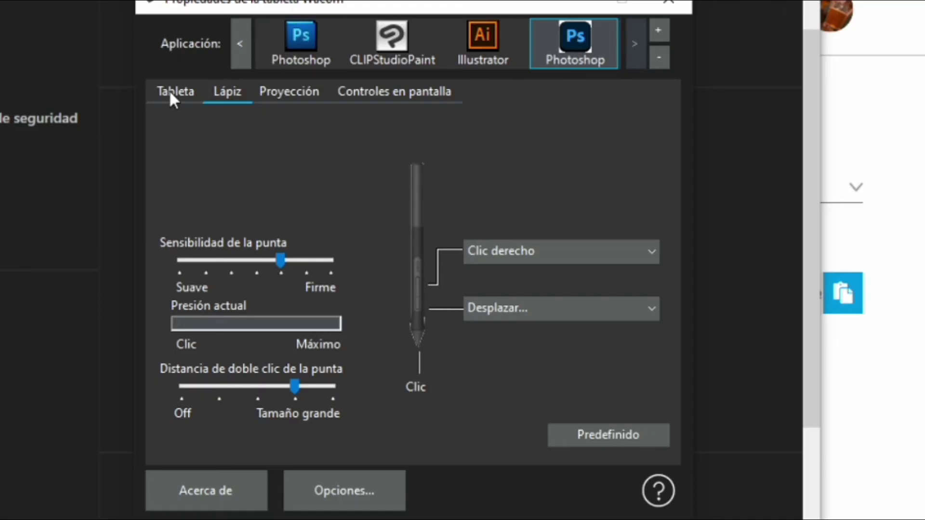
- Review Photoshop's Tableta, Lápiz, Proyección and on-screen controls settings, ending on Proyección
click(169, 89)
click(221, 90)
click(286, 92)
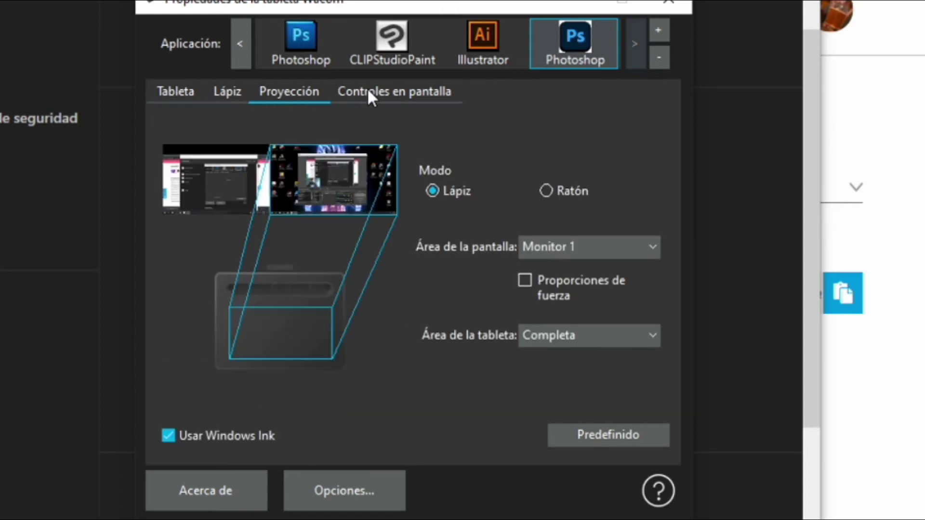
click(371, 93)
click(309, 91)
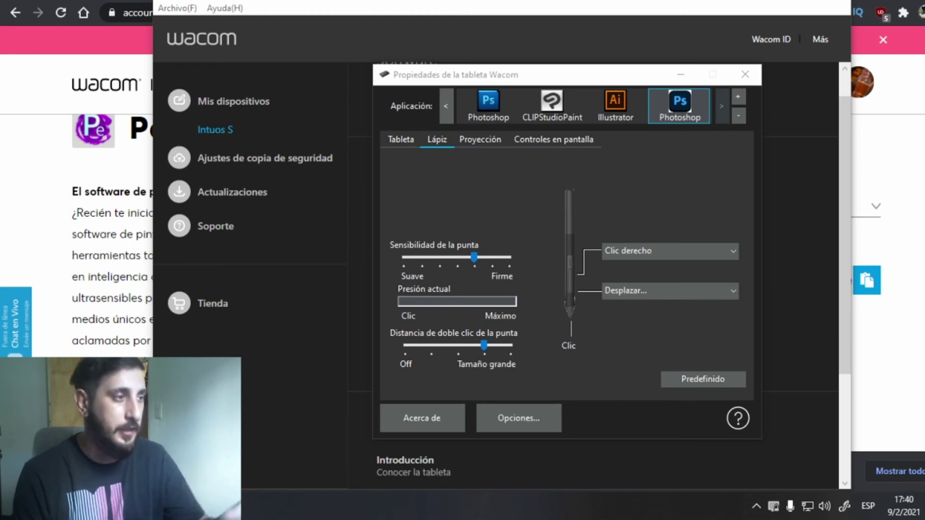
- Show Photoshop's ExpressKeys on the Tableta tab: Alt, Ctrl, Deshacer and Nueva capa
click(399, 140)
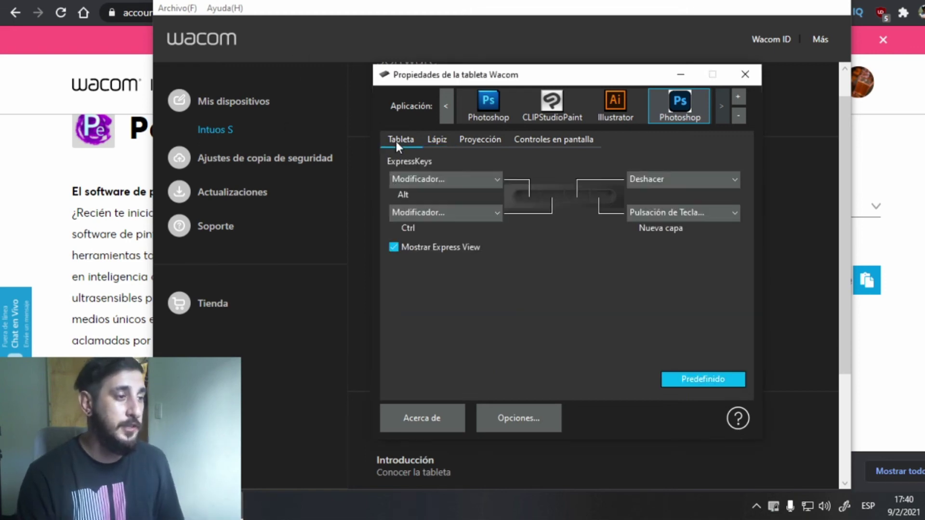